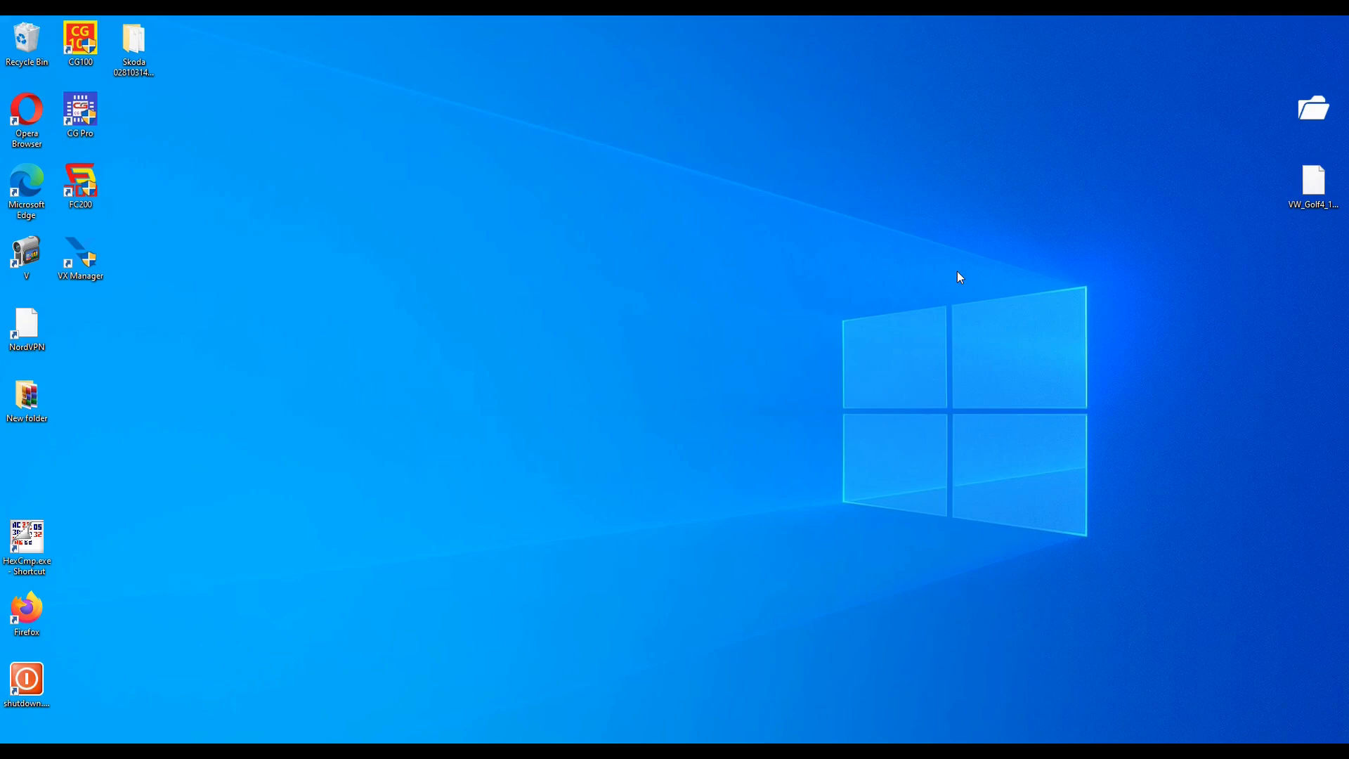
Browse the old KT200 software 2022.10.01 folder down to setup, then return to the archive folder
{"action": "double_click", "coordinate": [1295, 109]}
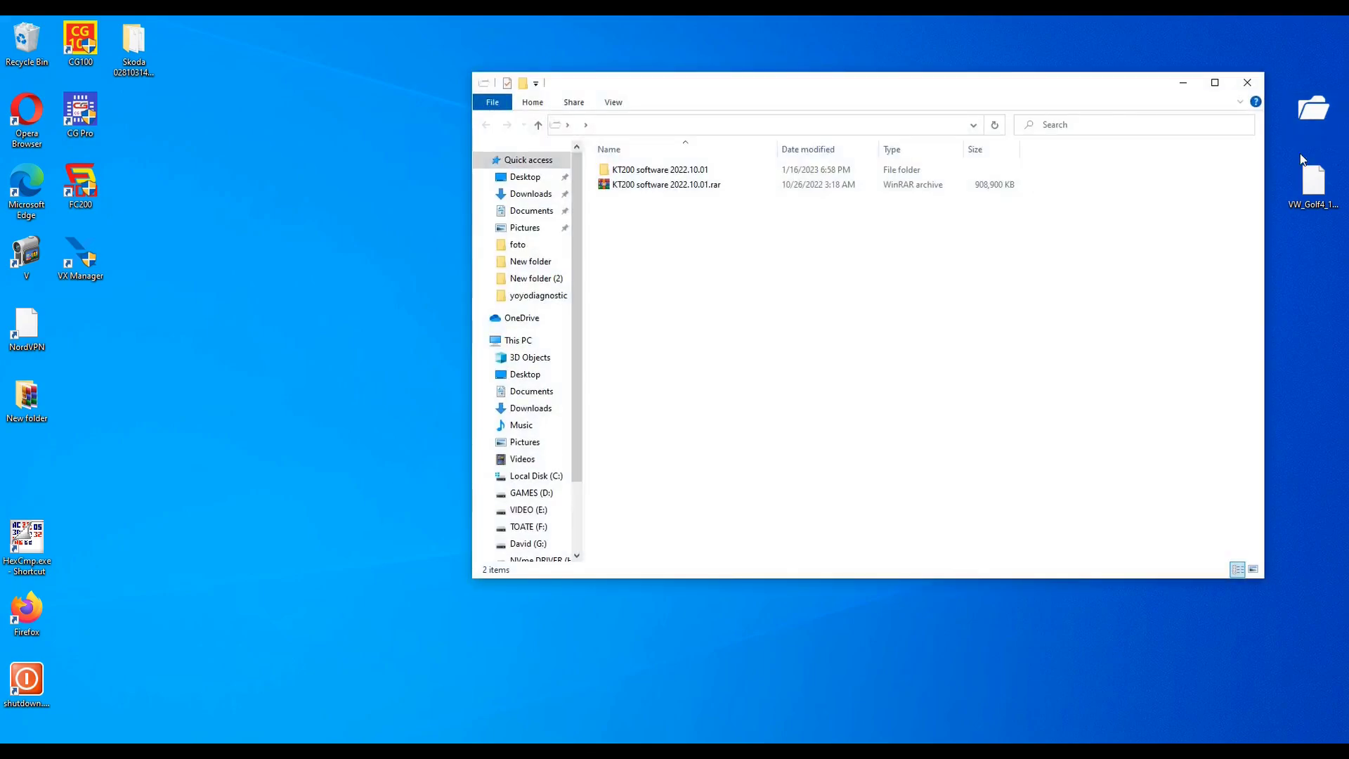
{"action": "double_click", "coordinate": [657, 174]}
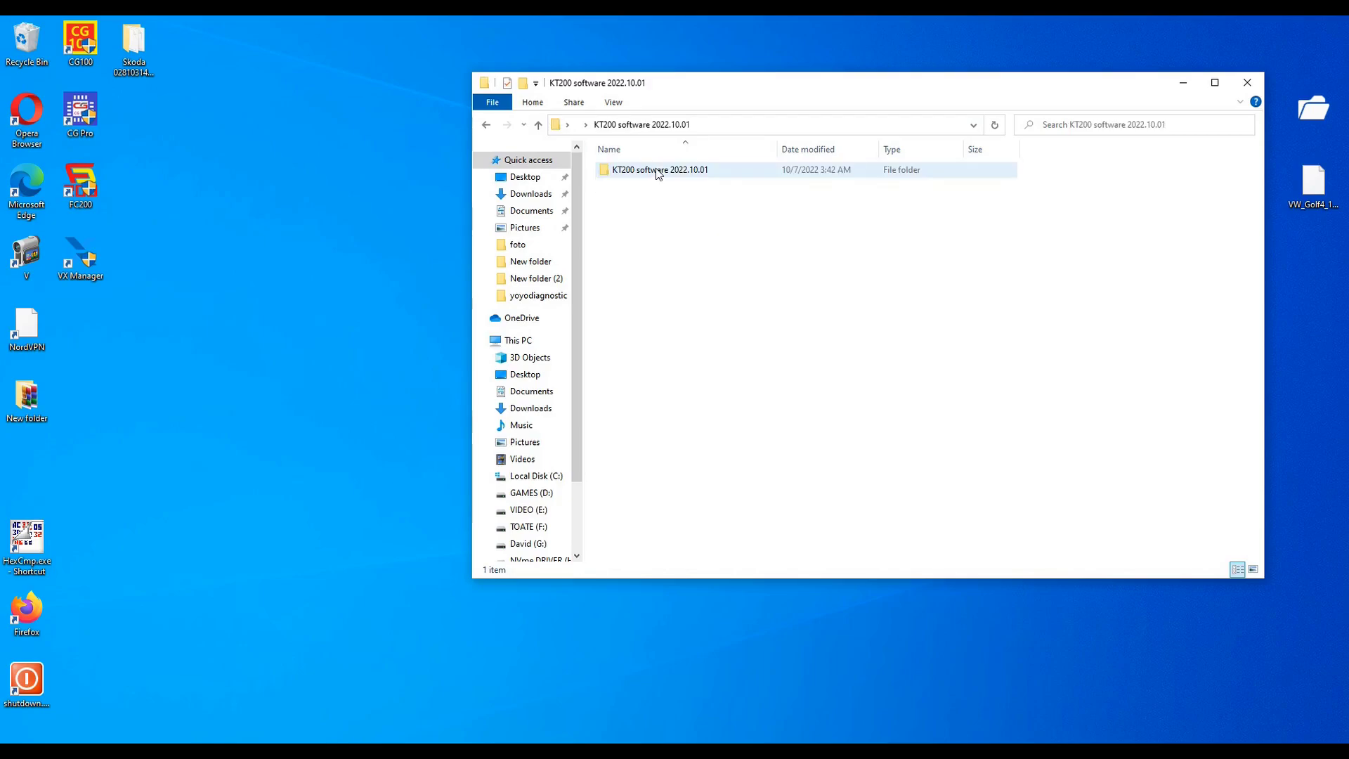
{"action": "double_click", "coordinate": [657, 174]}
{"action": "double_click", "coordinate": [656, 168]}
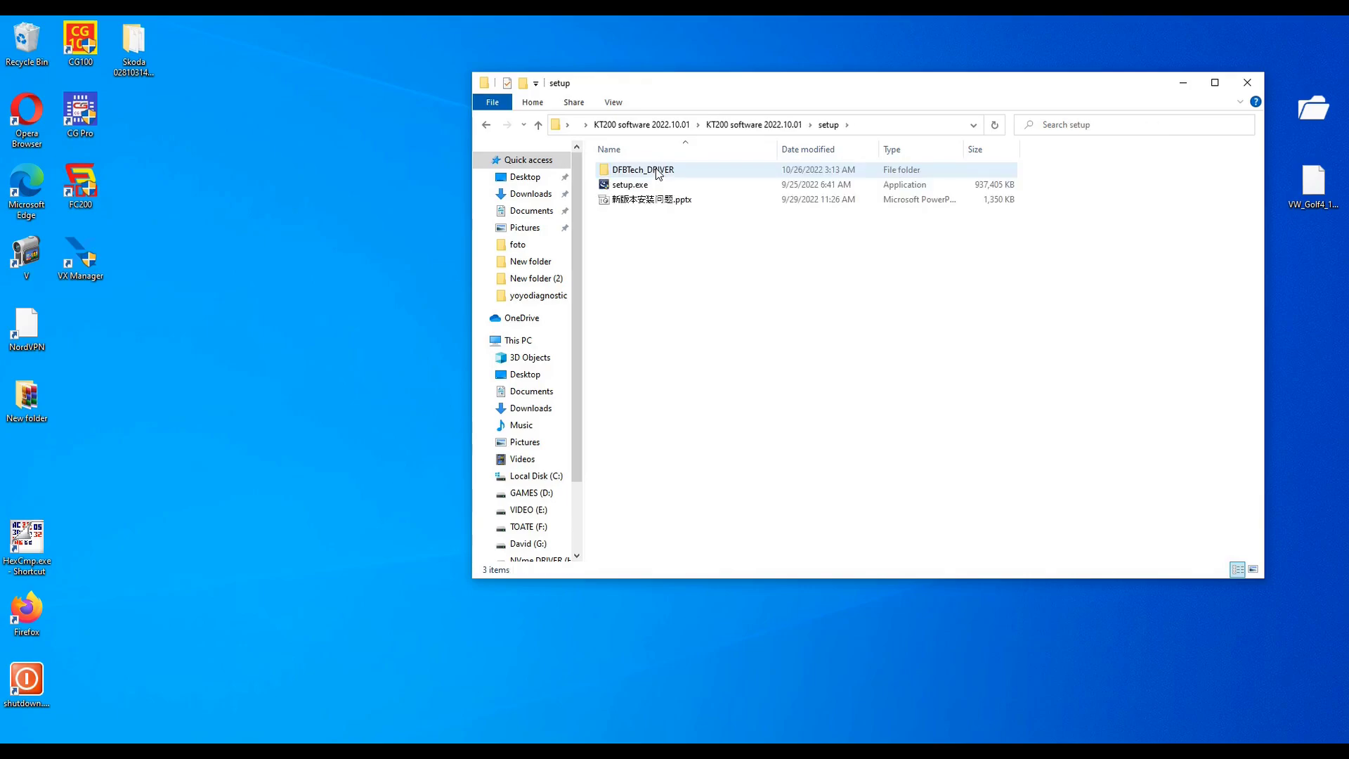
{"action": "key", "text": "BackSpace"}
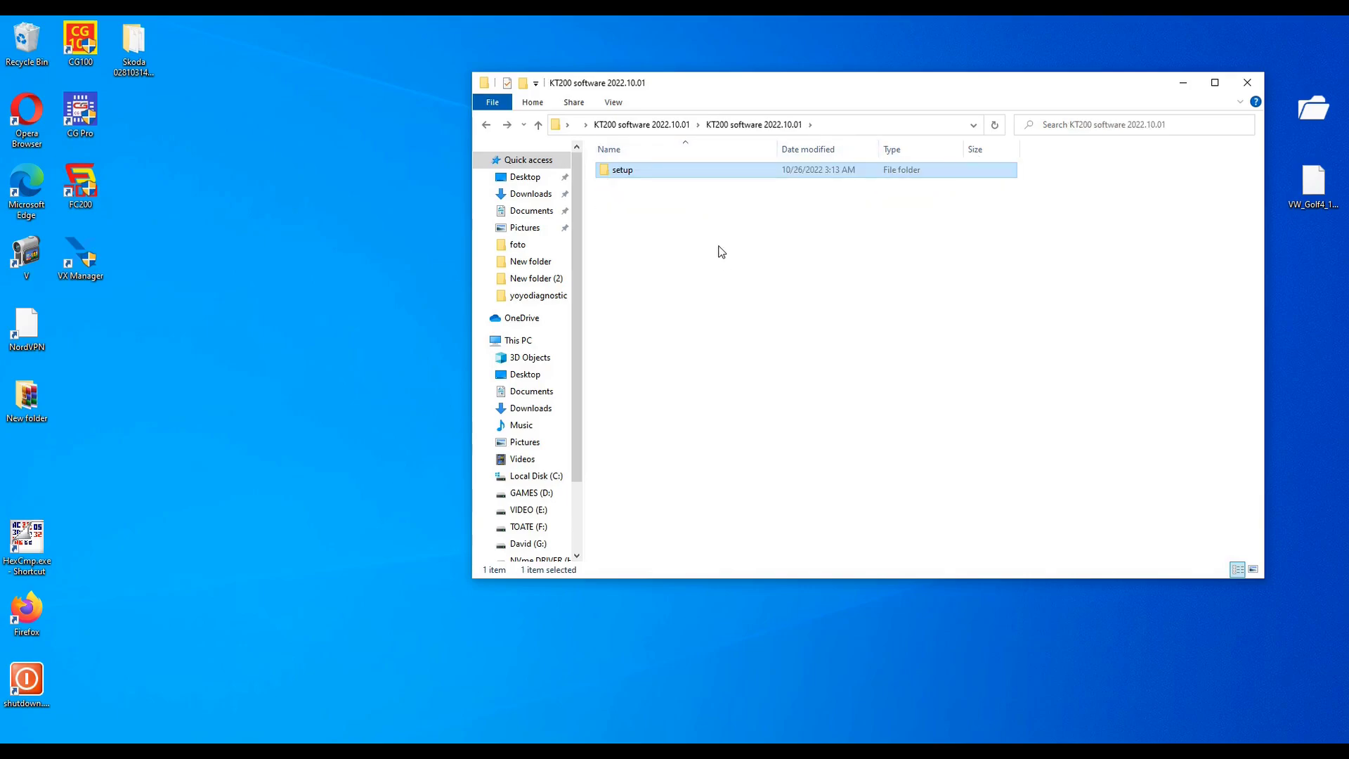
{"action": "key", "text": "BackSpace"}
{"action": "key", "text": "BackSpace"}
Delete the old KT200 folder, re-extract the KT200 RAR archive, and open the new folder
{"action": "right_click", "coordinate": [639, 173]}
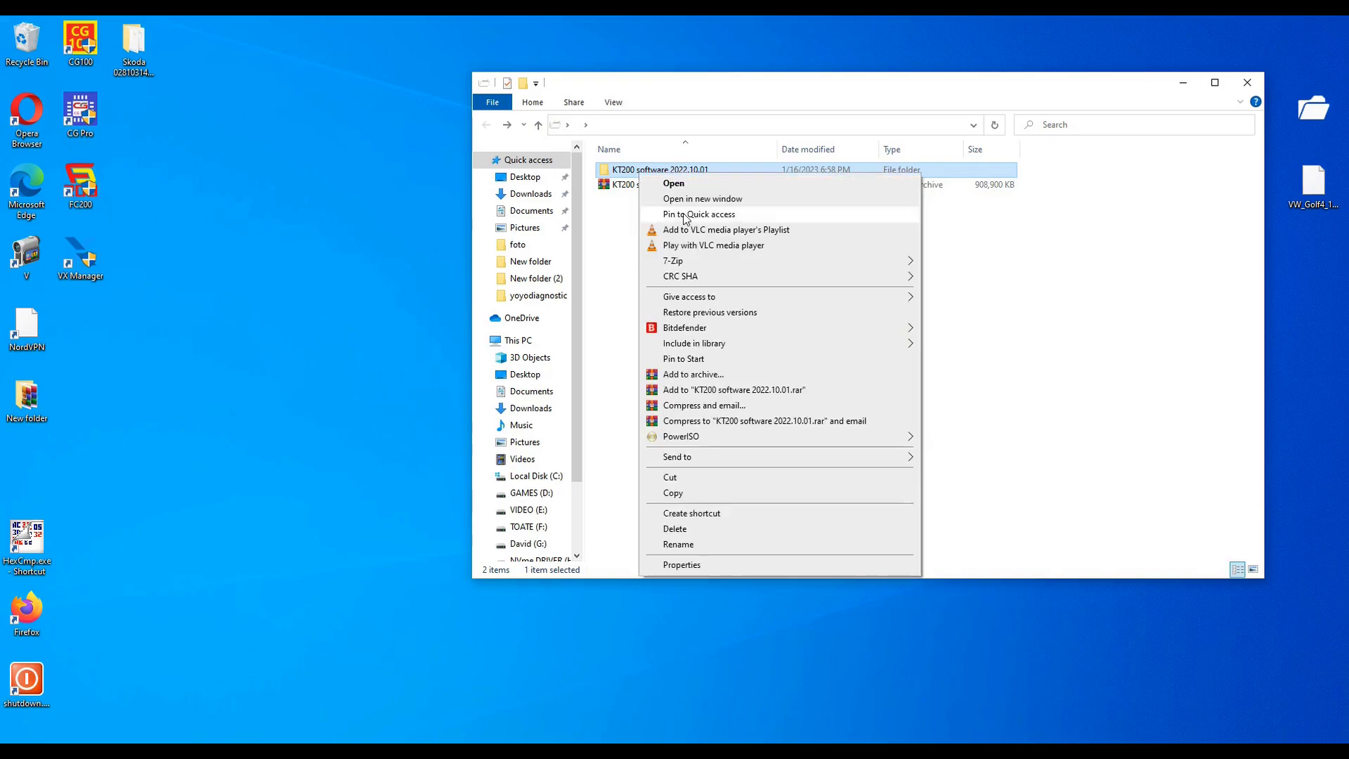
{"action": "left_click", "coordinate": [710, 529]}
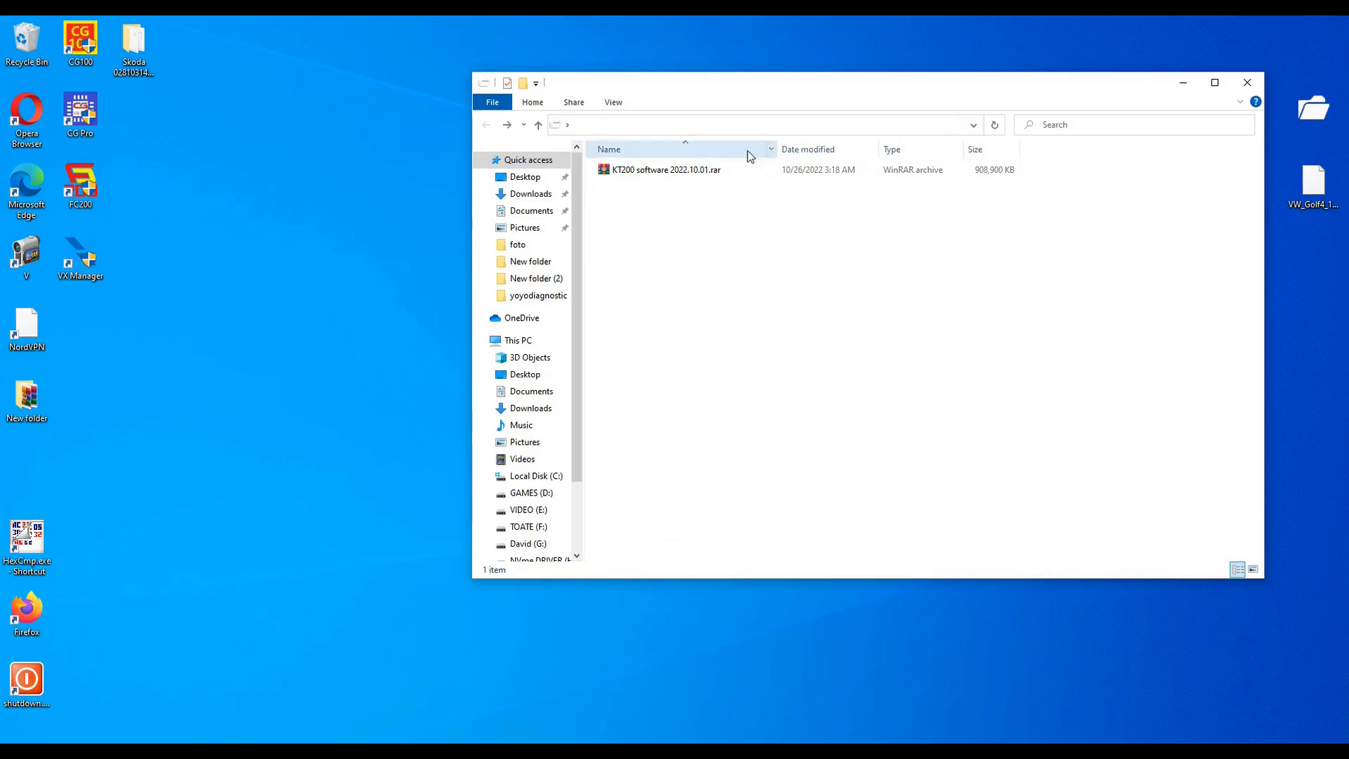
{"action": "left_click", "coordinate": [681, 177]}
{"action": "right_click", "coordinate": [681, 177]}
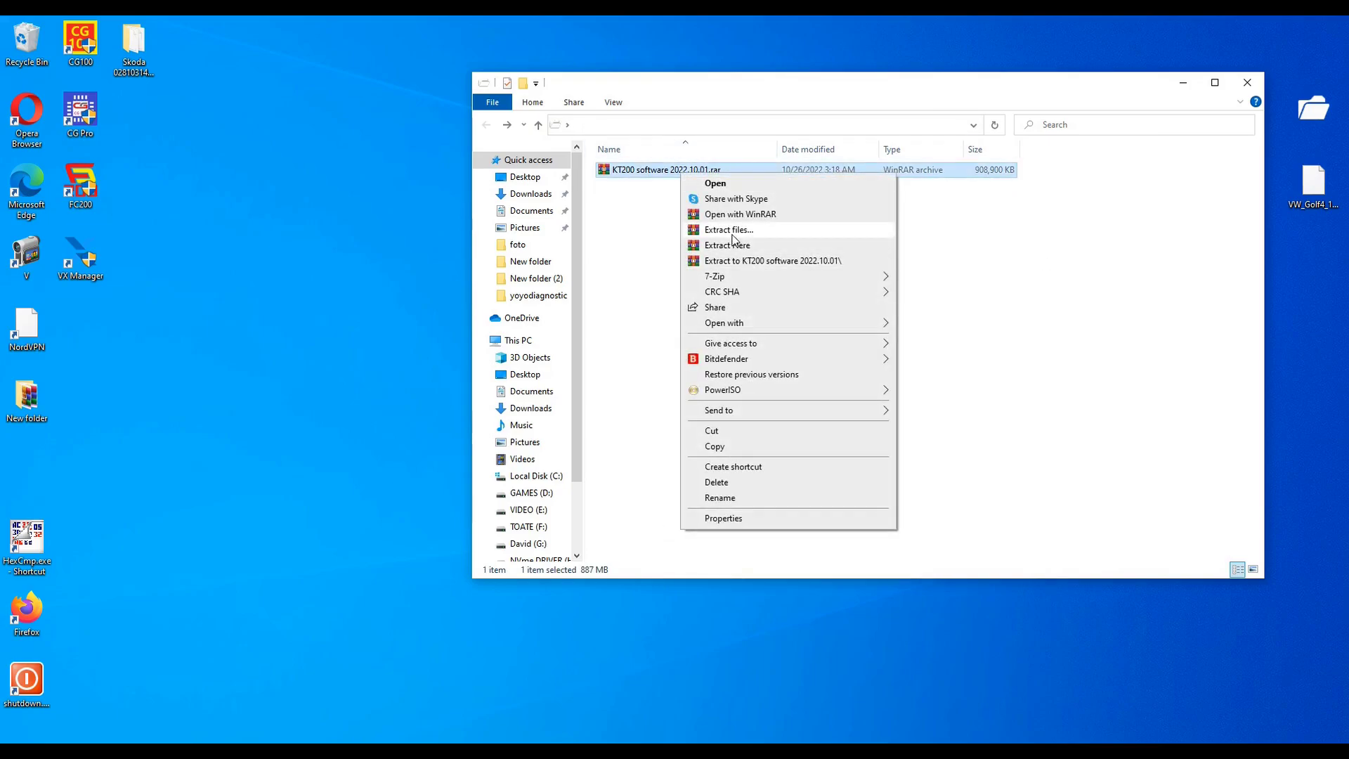
{"action": "left_click", "coordinate": [759, 229]}
{"action": "left_click", "coordinate": [727, 534]}
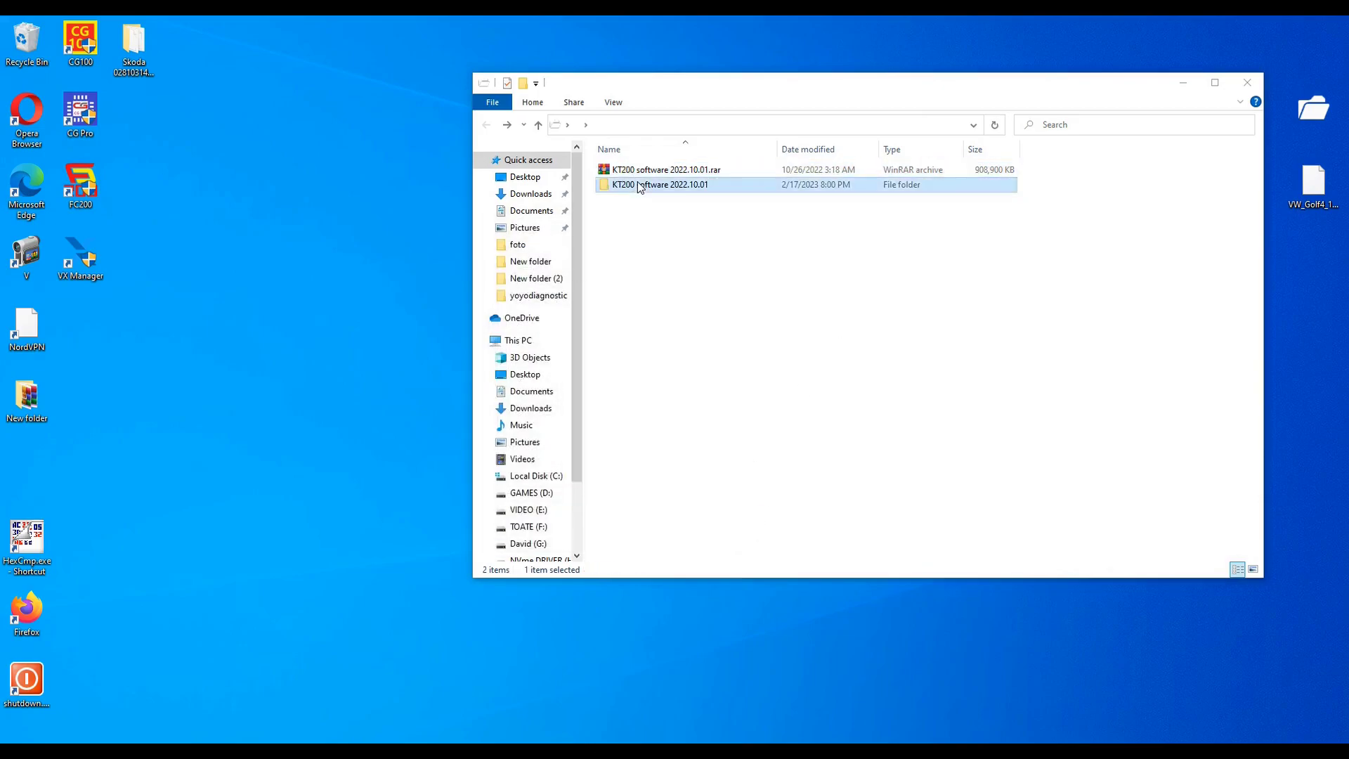
{"action": "double_click", "coordinate": [638, 181]}
{"action": "left_click", "coordinate": [638, 176]}
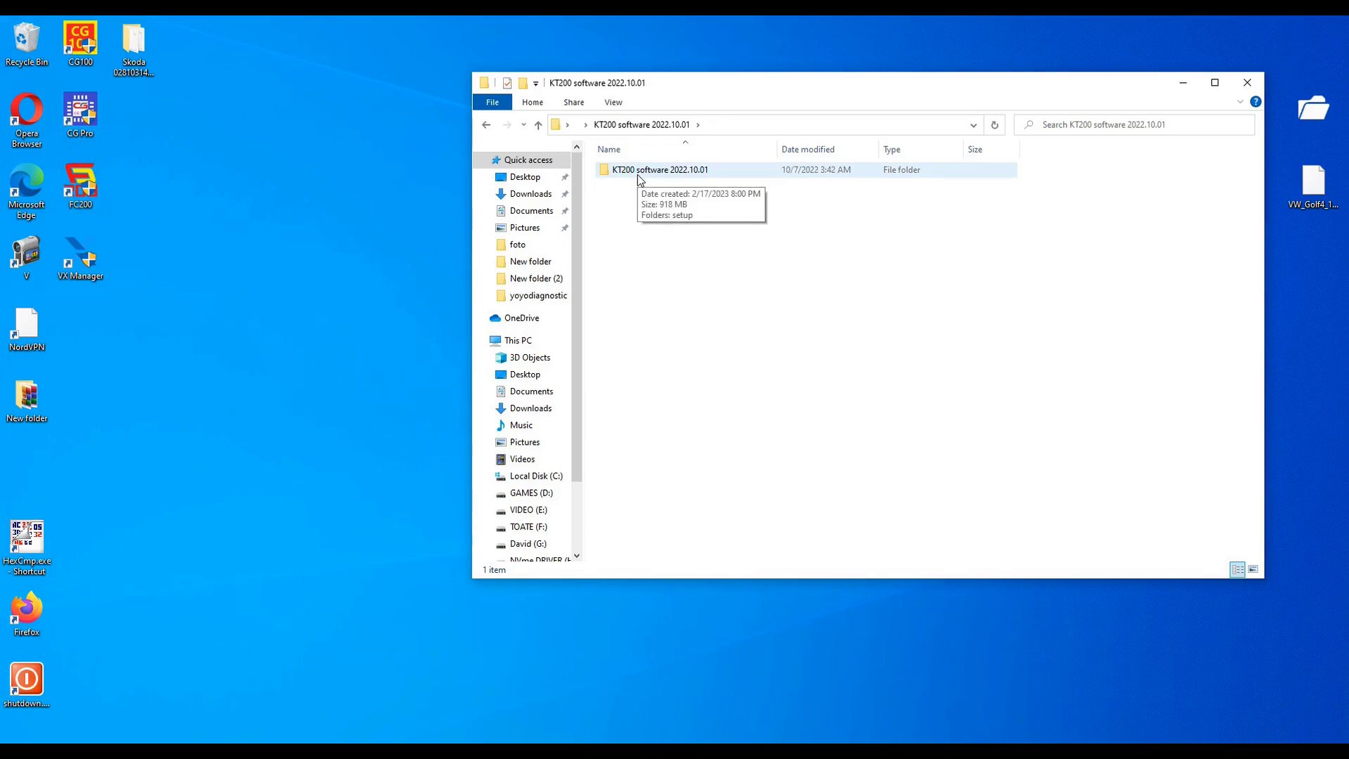
Go through the inner KT200 software and setup folders and run setup.exe
{"action": "double_click", "coordinate": [637, 174]}
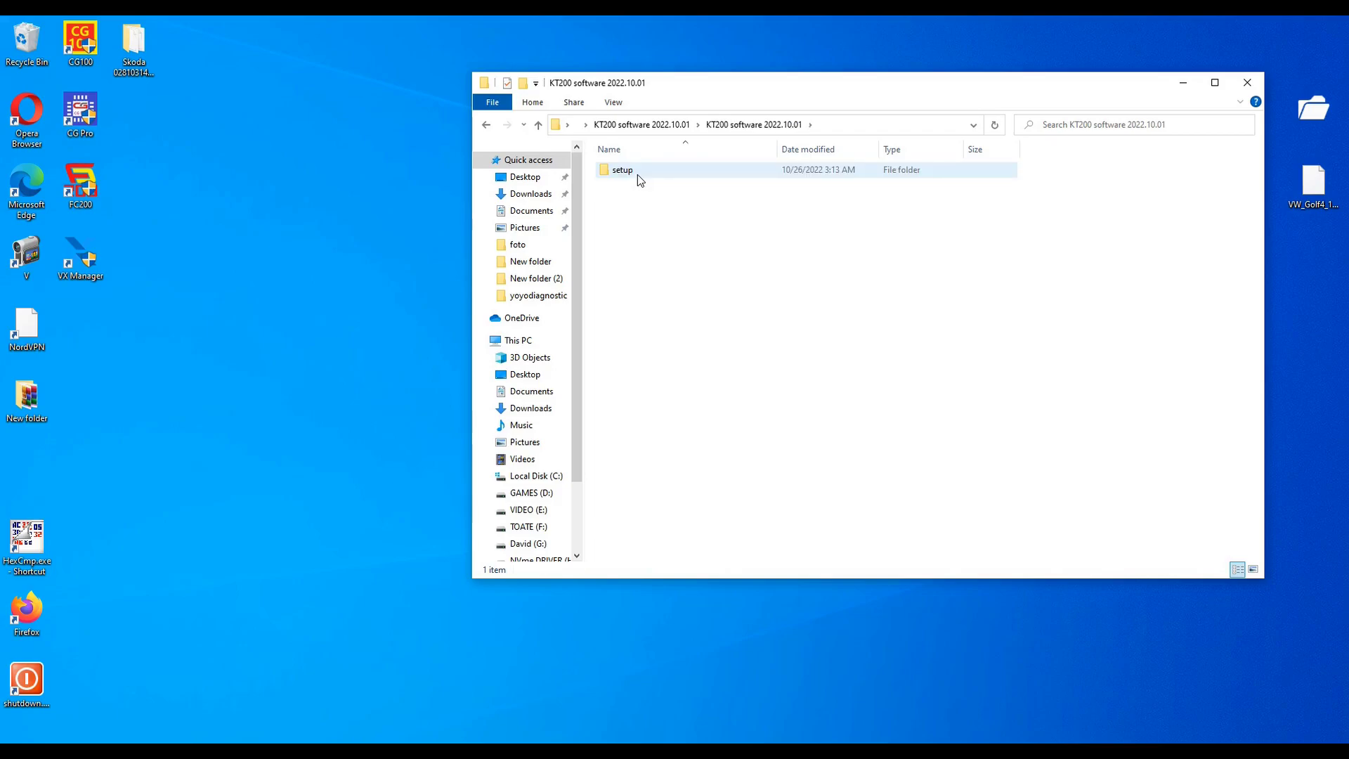
{"action": "double_click", "coordinate": [637, 174]}
{"action": "double_click", "coordinate": [638, 186]}
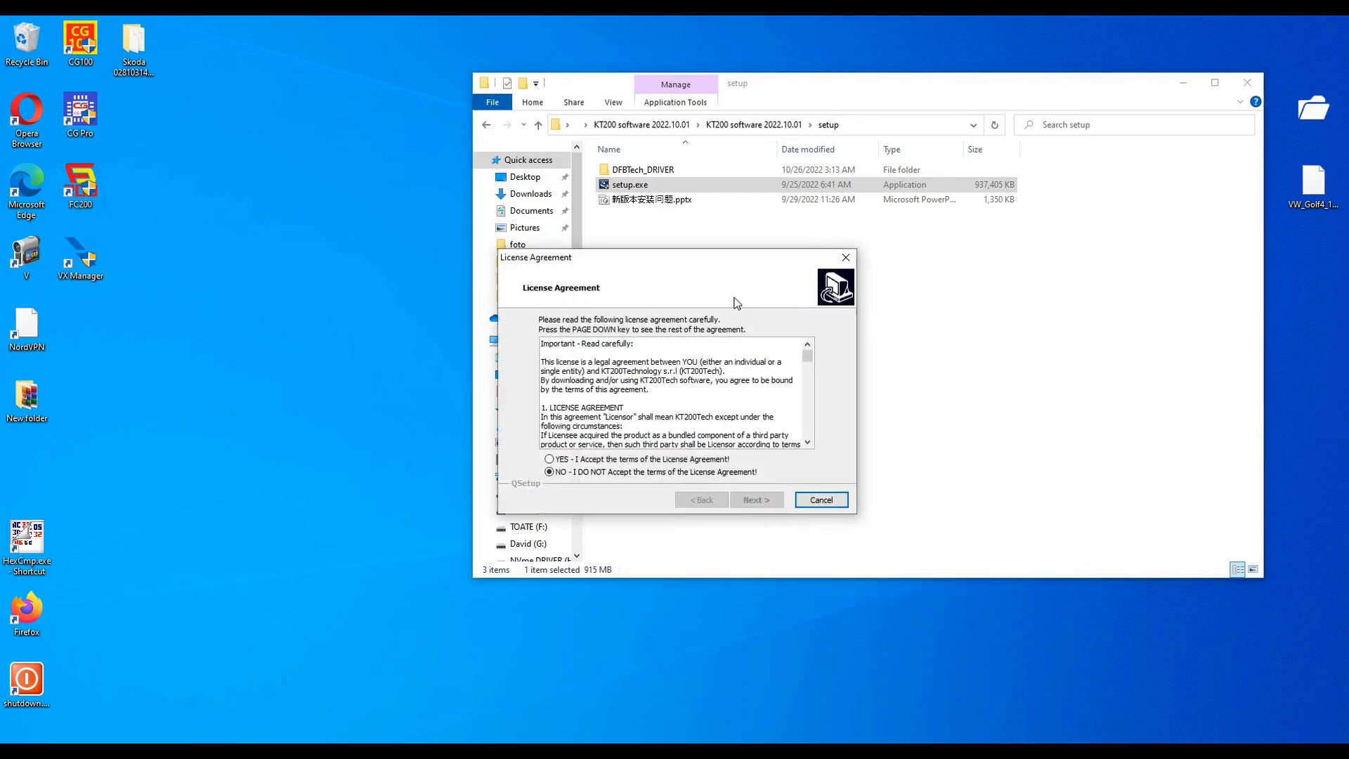
Accept the license, install KT200, tick 'Yes, Launch the program file', then view Bitdefender's threat details
{"action": "left_click", "coordinate": [640, 463]}
{"action": "left_click", "coordinate": [772, 503]}
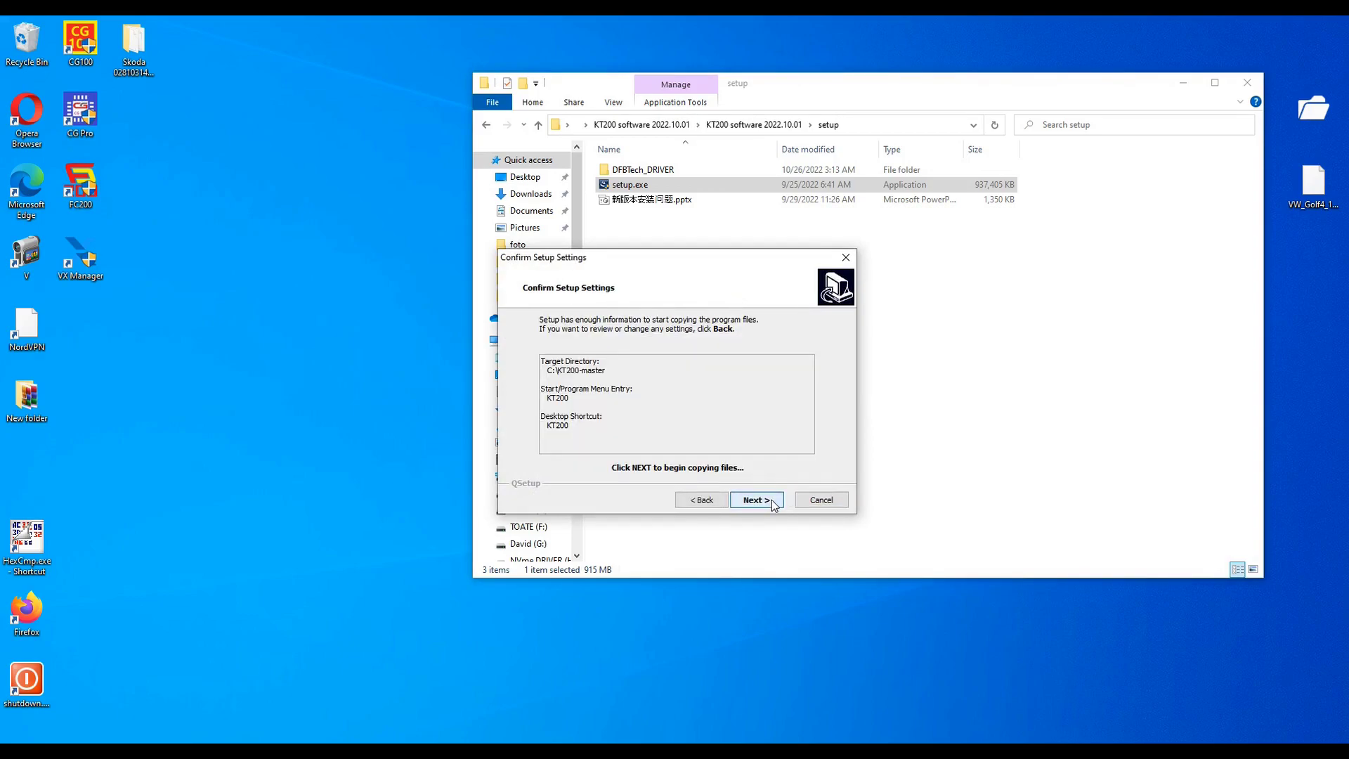
{"action": "left_click", "coordinate": [772, 503]}
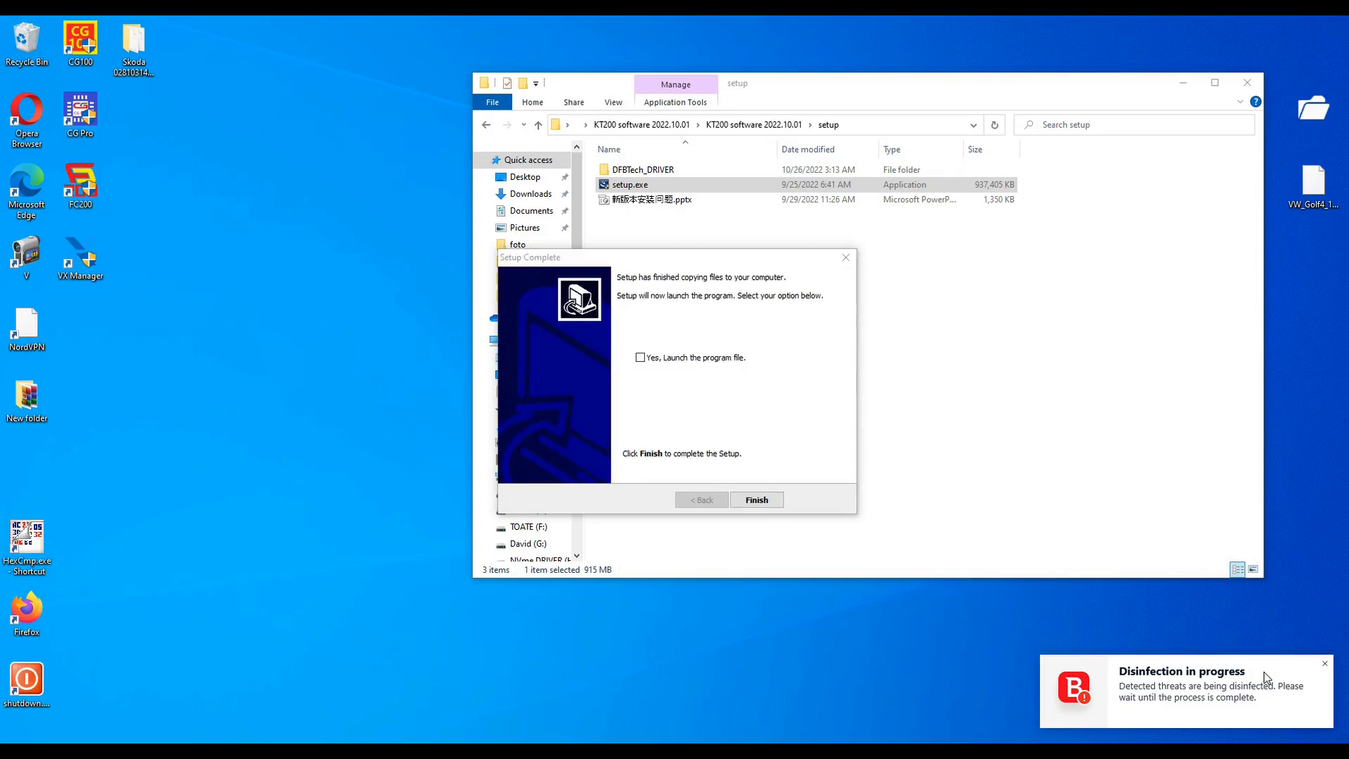
{"action": "left_click", "coordinate": [706, 358]}
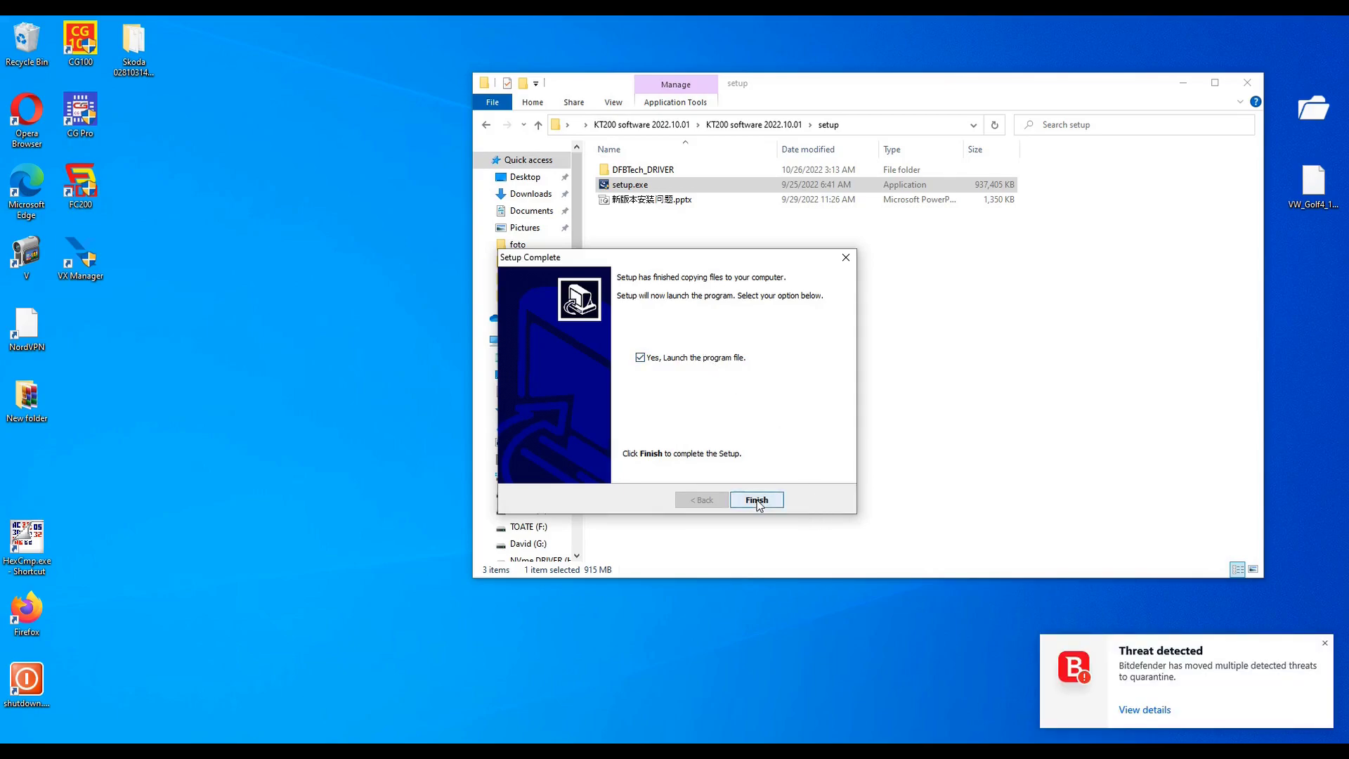
{"action": "left_click", "coordinate": [1175, 714]}
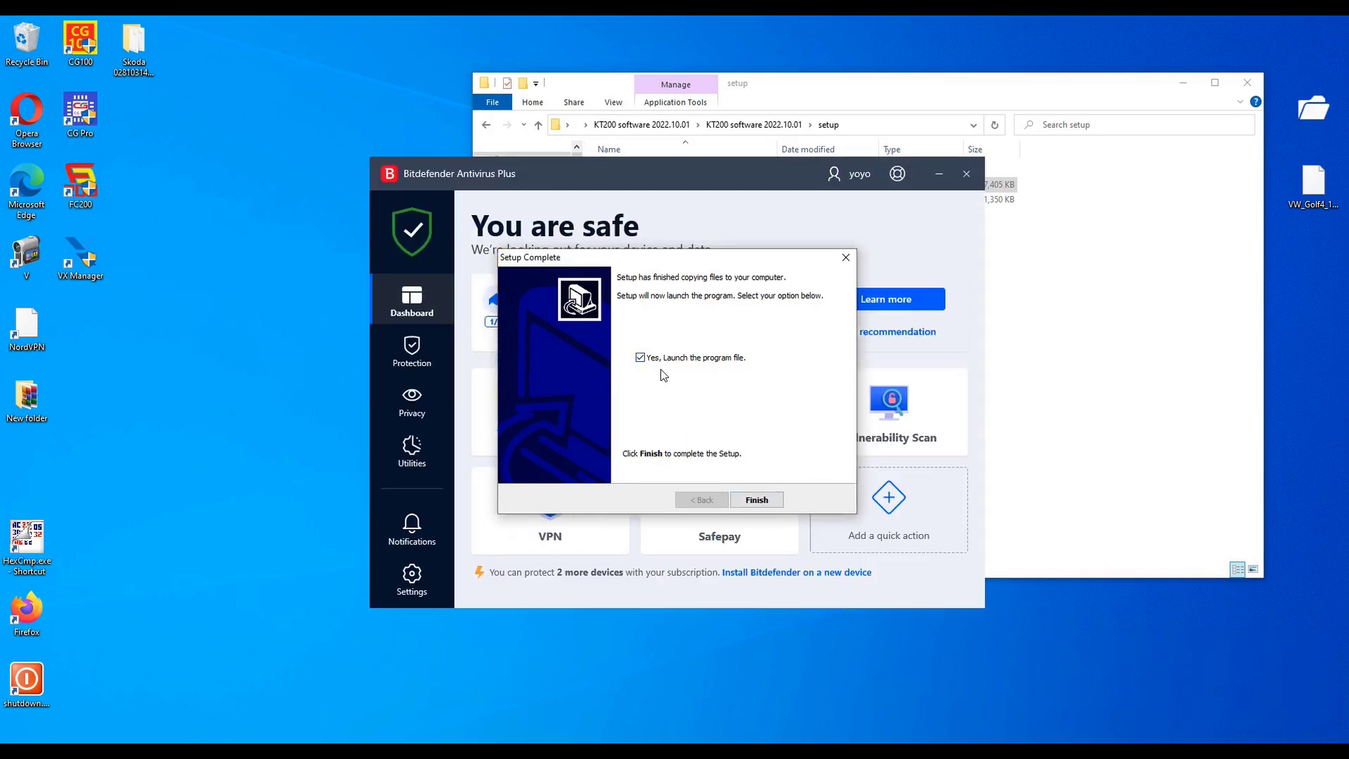
Finish KT200 Setup, move the Bitdefender window, and close the setup folder window
{"action": "left_click", "coordinate": [759, 502]}
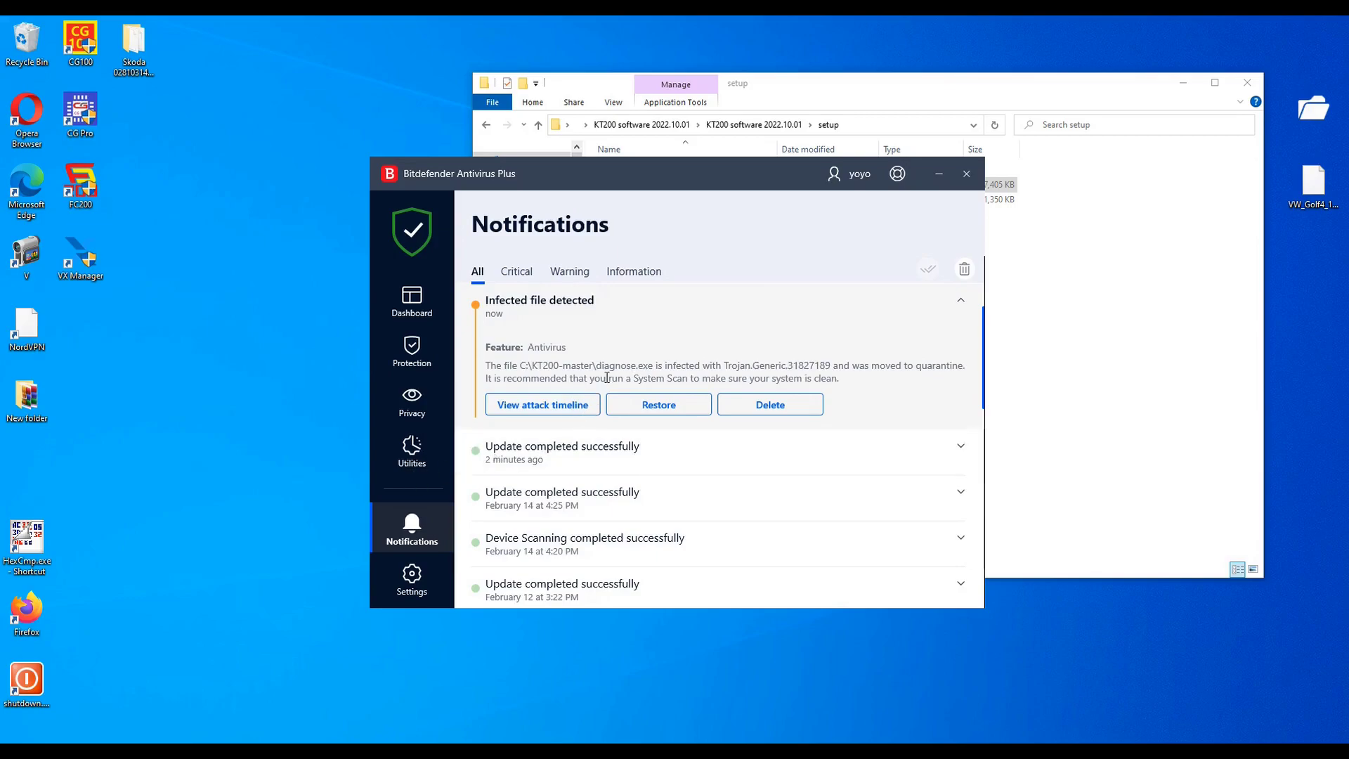
{"action": "left_click_drag", "start_coordinate": [702, 183], "coordinate": [756, 223]}
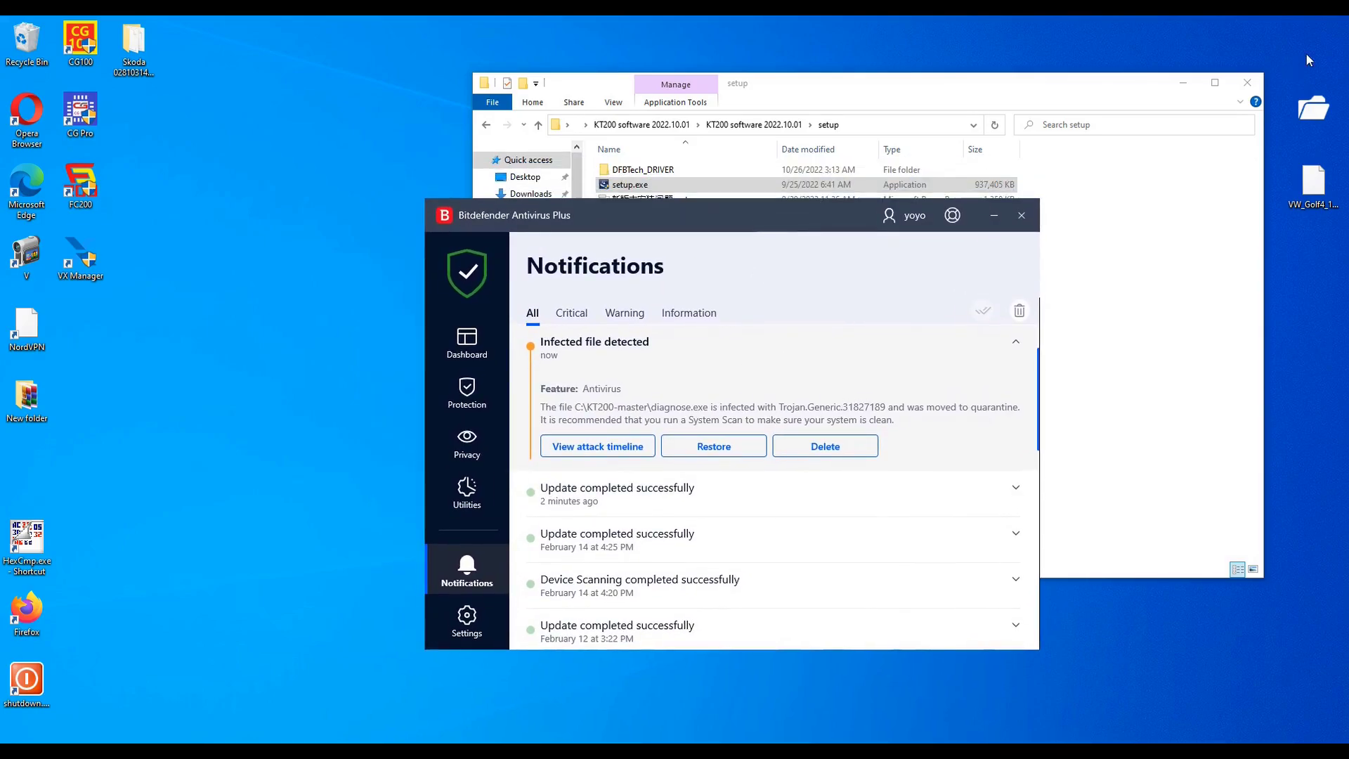
{"action": "left_click", "coordinate": [1249, 85]}
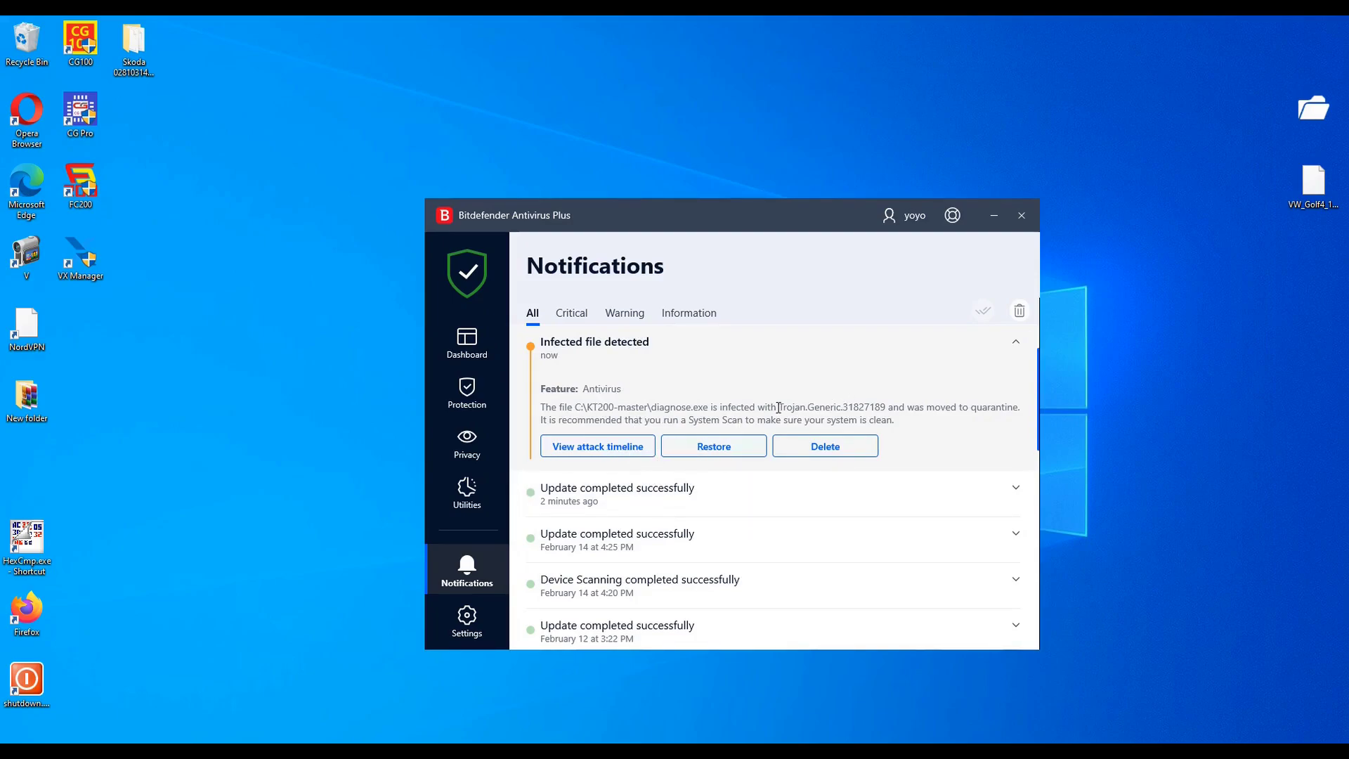
Review the Trojan.Generic alert for diagnose.exe and expand 'Infected file detected'
{"action": "left_click_drag", "start_coordinate": [785, 407], "coordinate": [903, 416]}
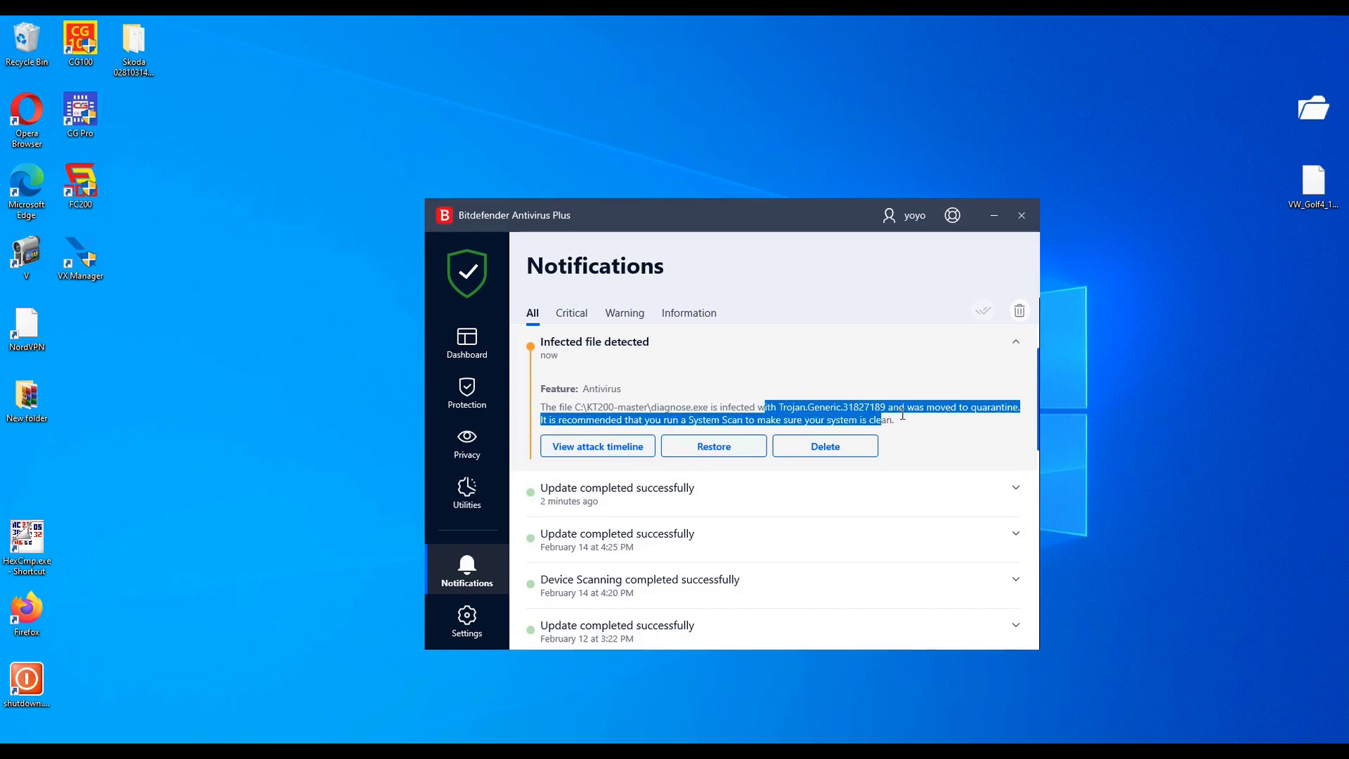
{"action": "left_click", "coordinate": [989, 430]}
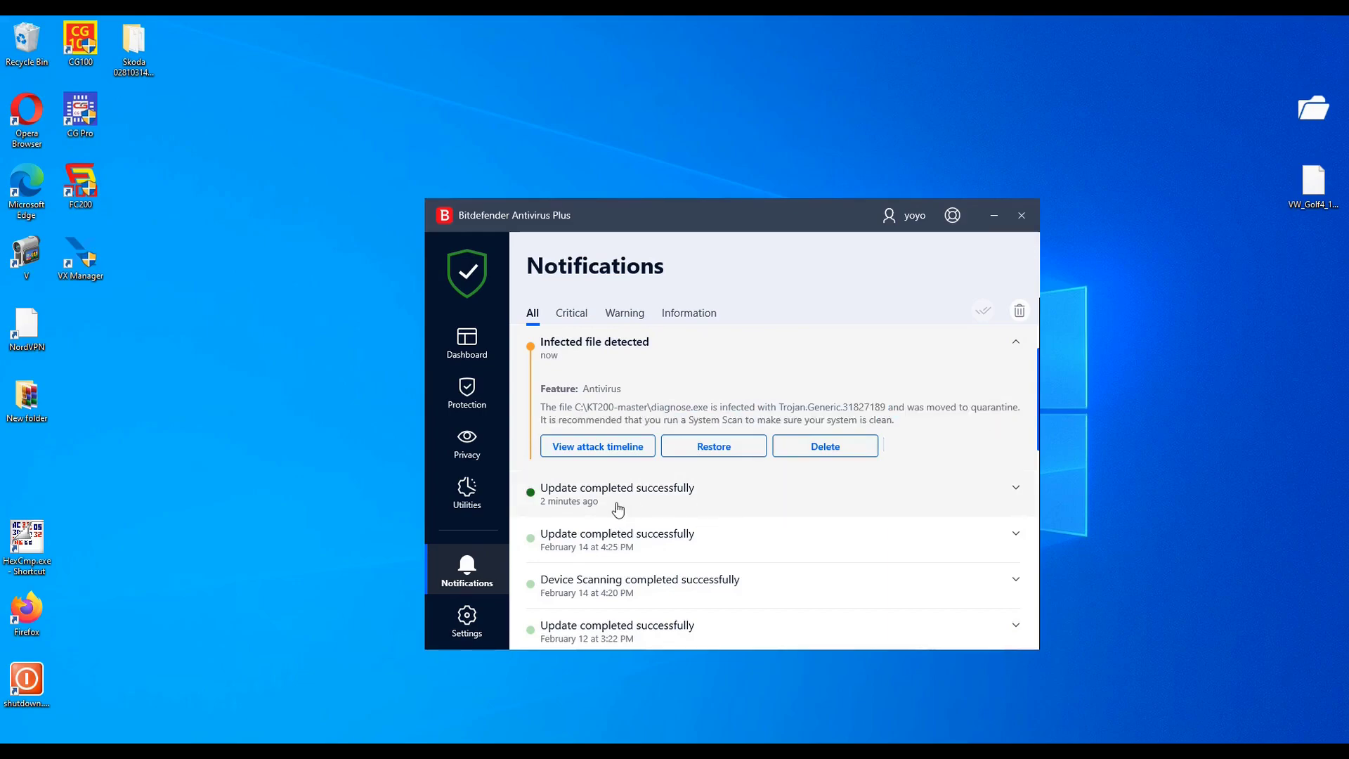
{"action": "left_click", "coordinate": [596, 493]}
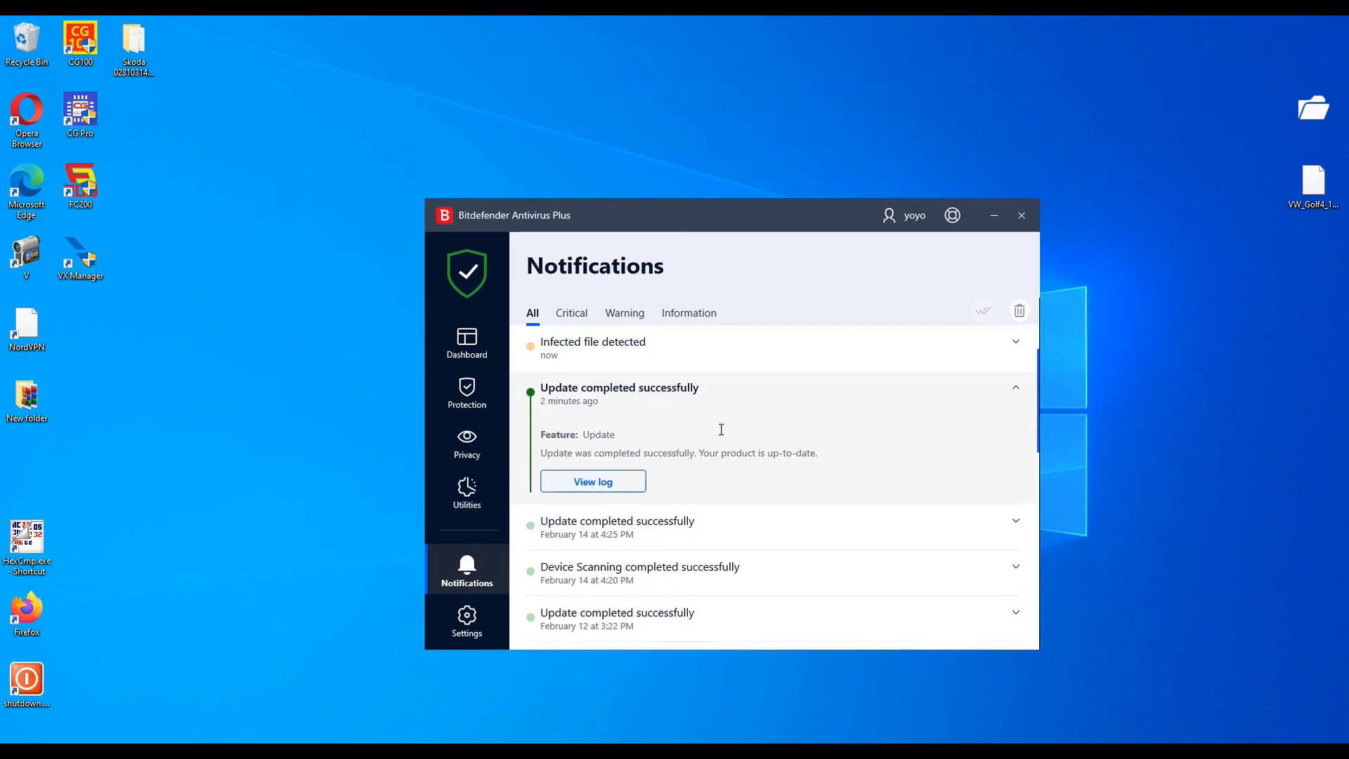
{"action": "left_click", "coordinate": [583, 362]}
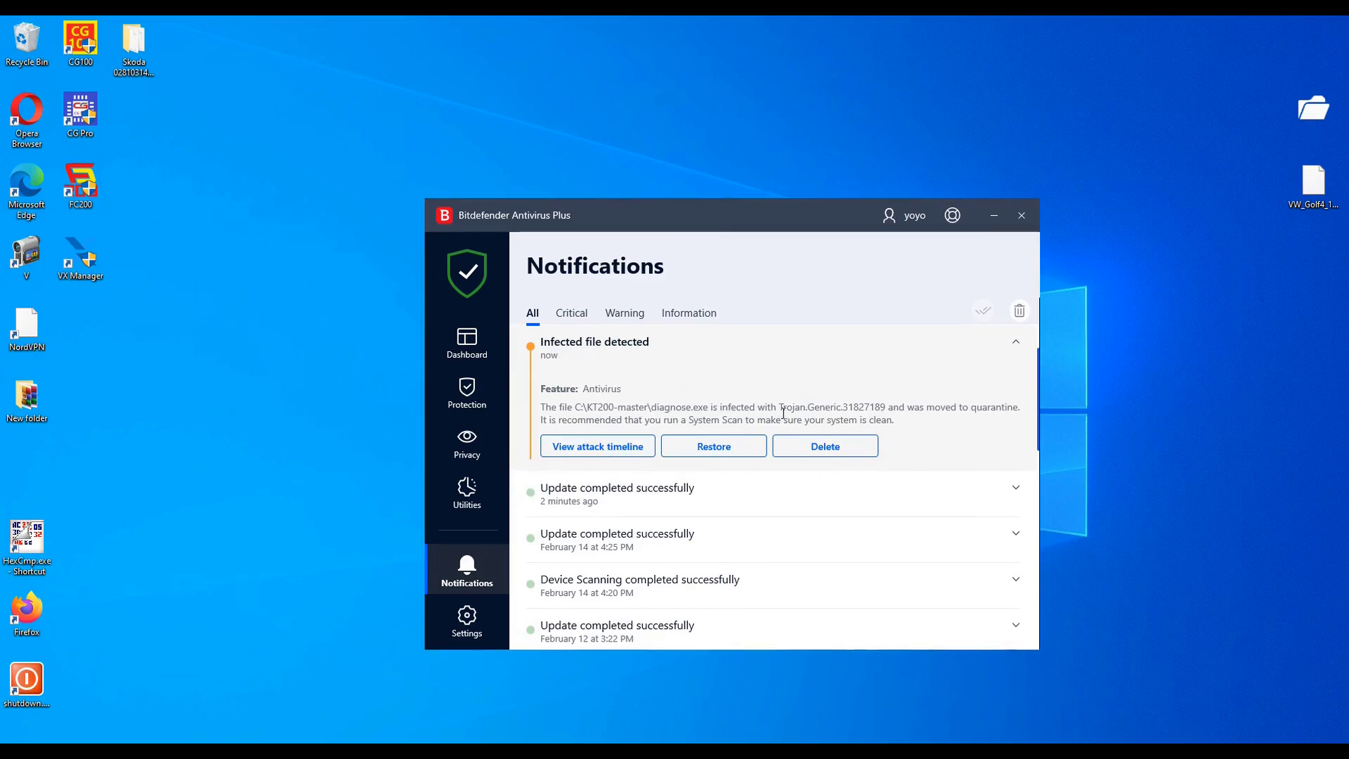
Delete diagnose.exe permanently, clear all notifications, and minimize Bitdefender
{"action": "left_click", "coordinate": [833, 447]}
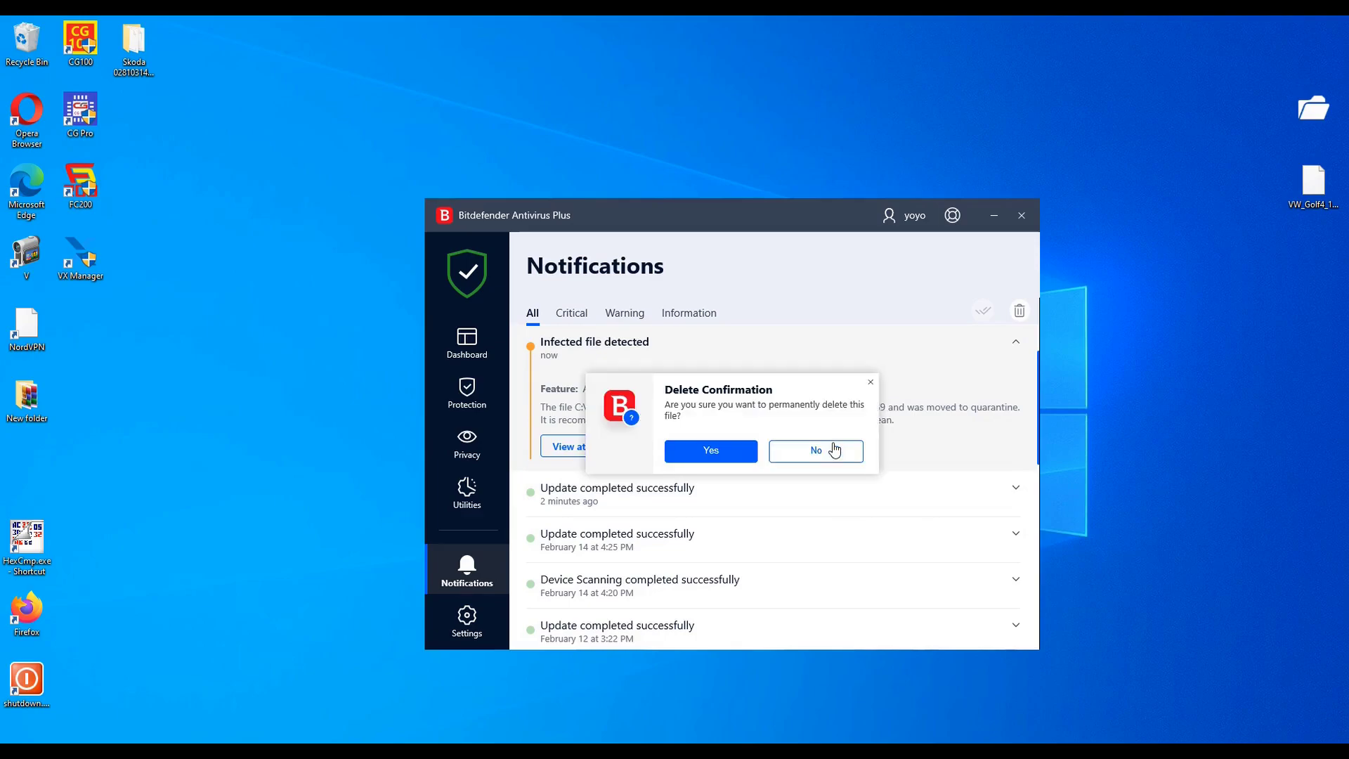
{"action": "left_click", "coordinate": [721, 453]}
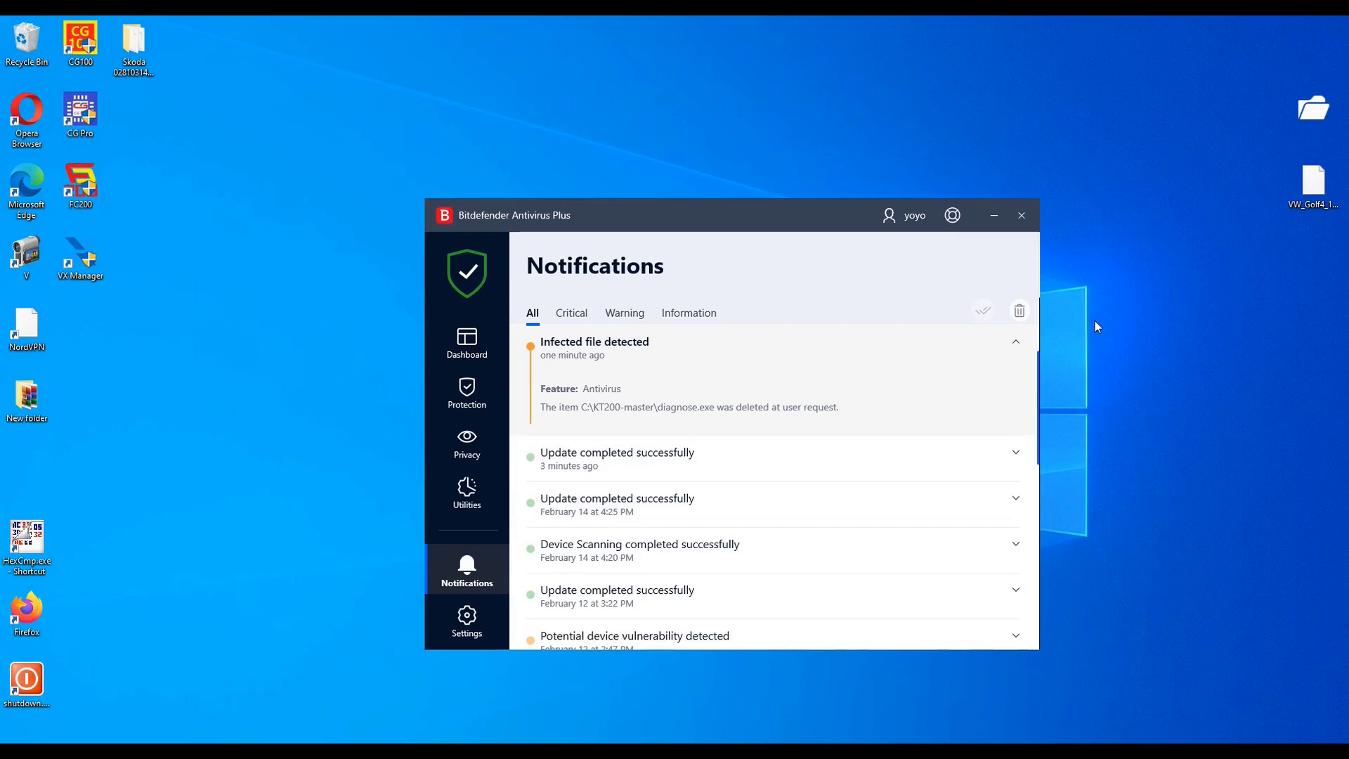
{"action": "left_click", "coordinate": [1028, 310]}
{"action": "left_click", "coordinate": [768, 501]}
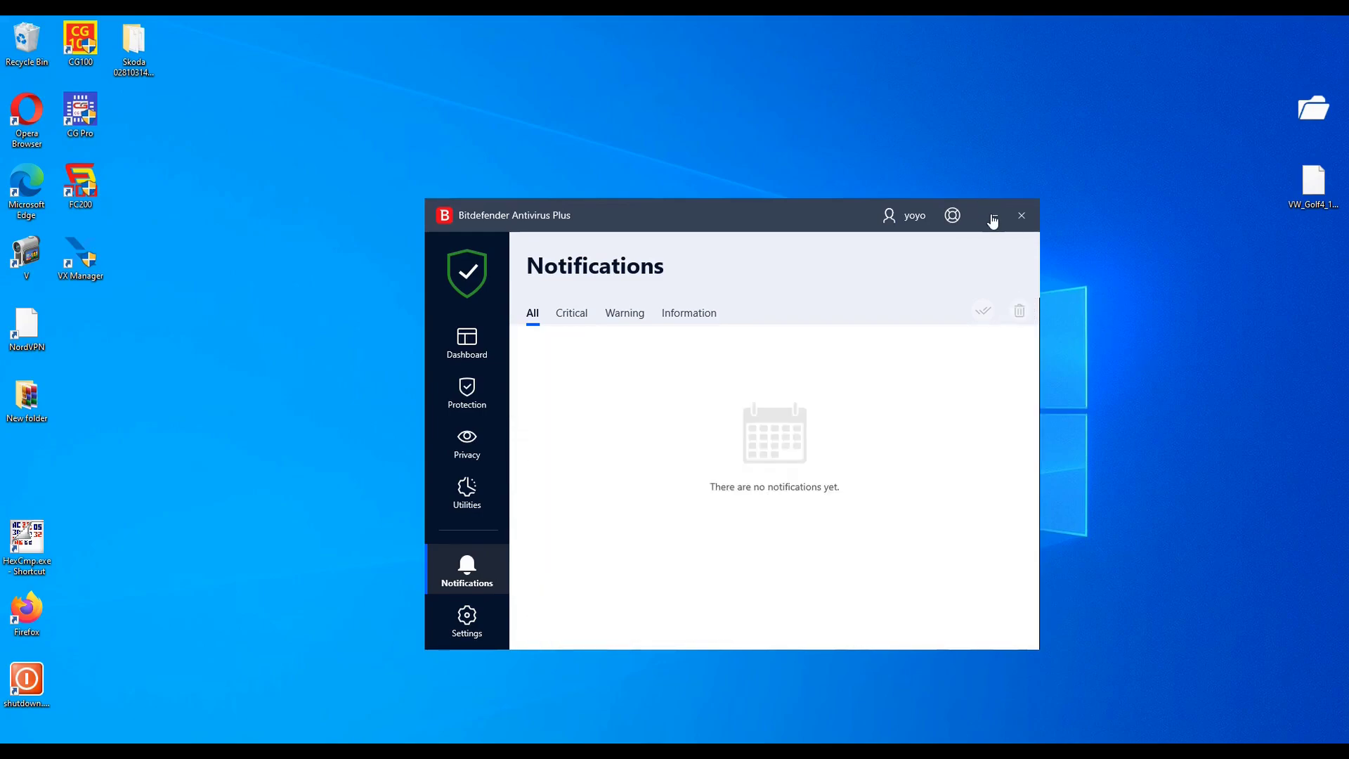
{"action": "left_click", "coordinate": [993, 215]}
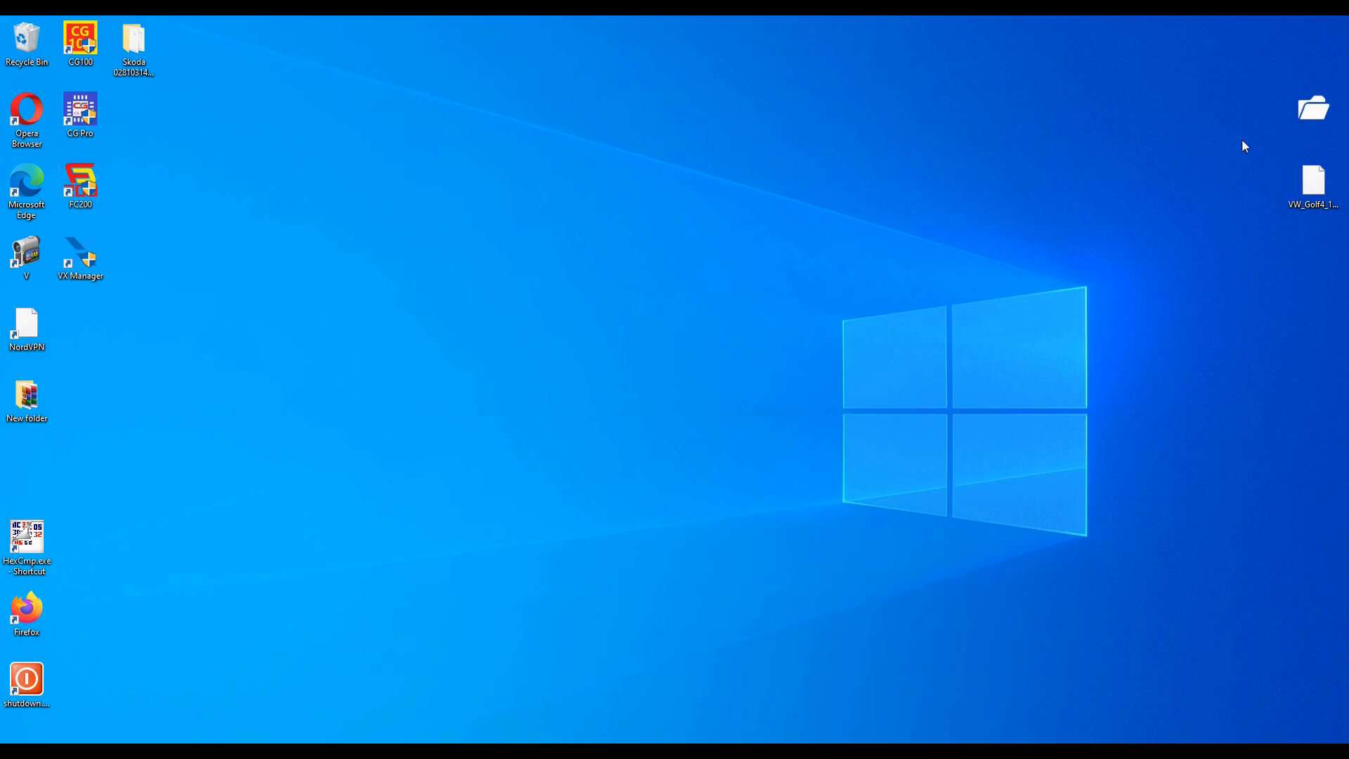
Open the KT200 download folder, then open and close the RAR archive in WinRAR
{"action": "double_click", "coordinate": [1313, 111]}
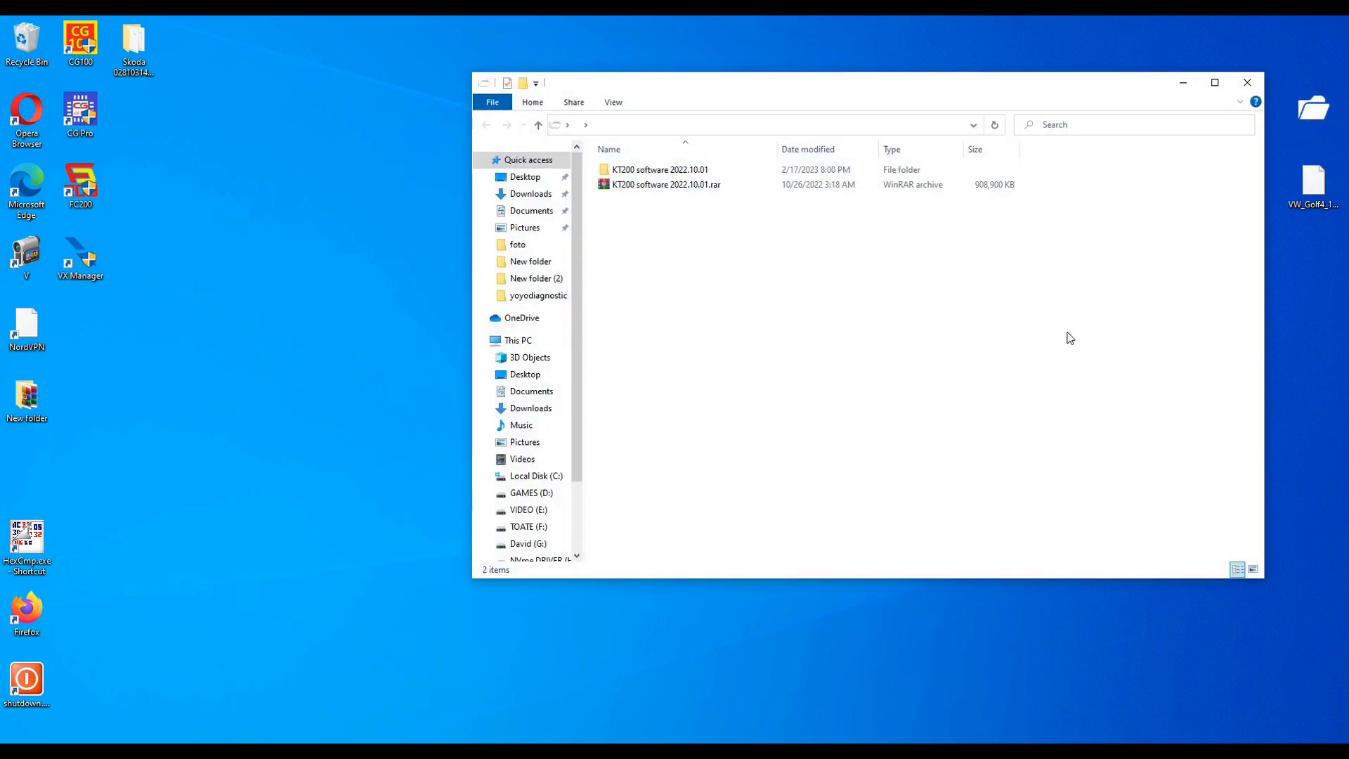
{"action": "double_click", "coordinate": [641, 183]}
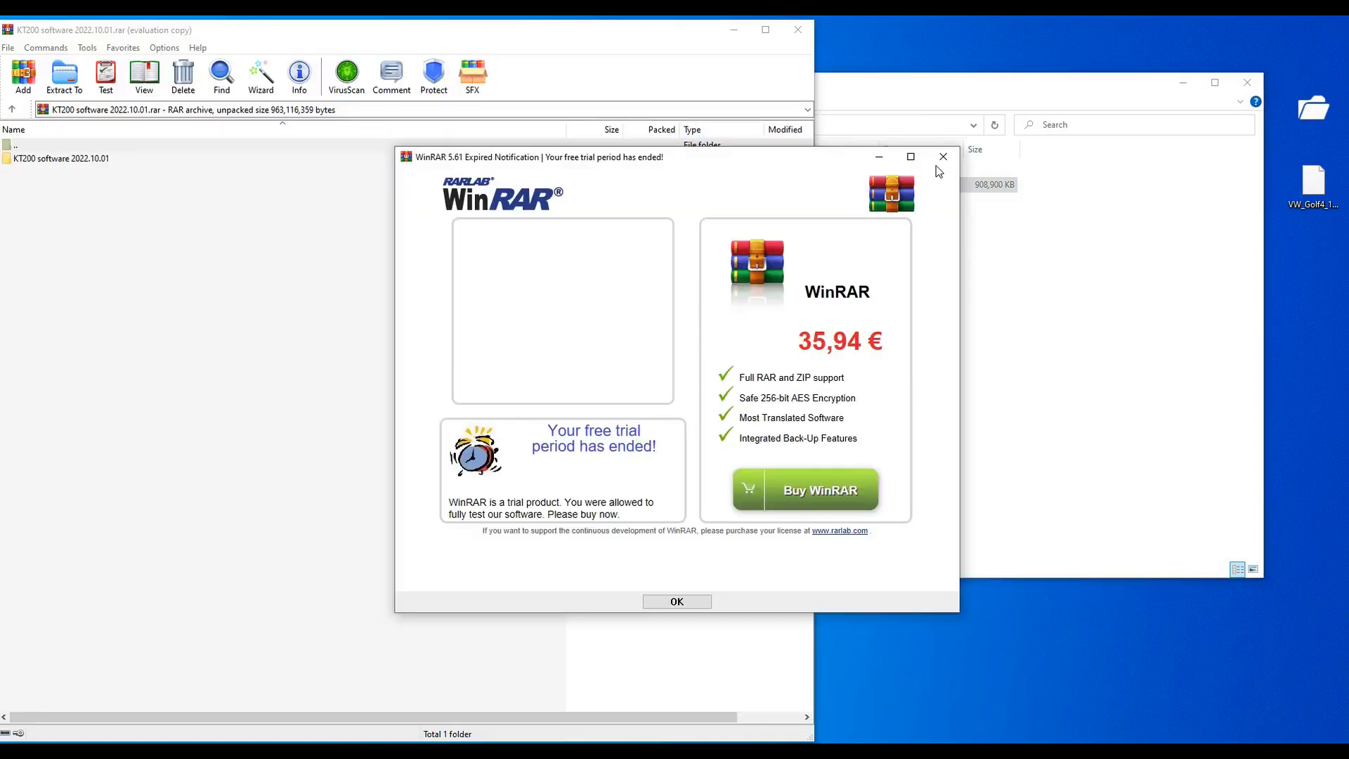
{"action": "left_click", "coordinate": [942, 157]}
{"action": "left_click", "coordinate": [809, 36]}
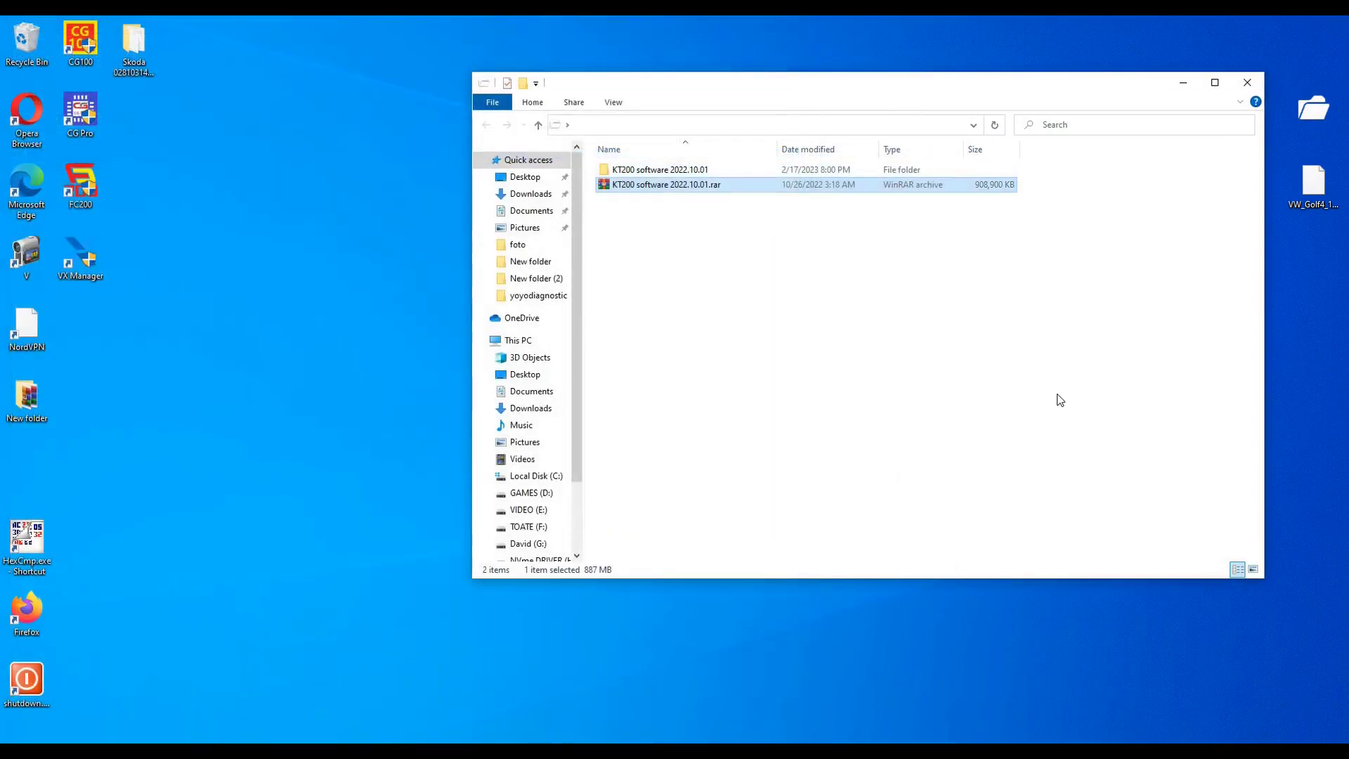